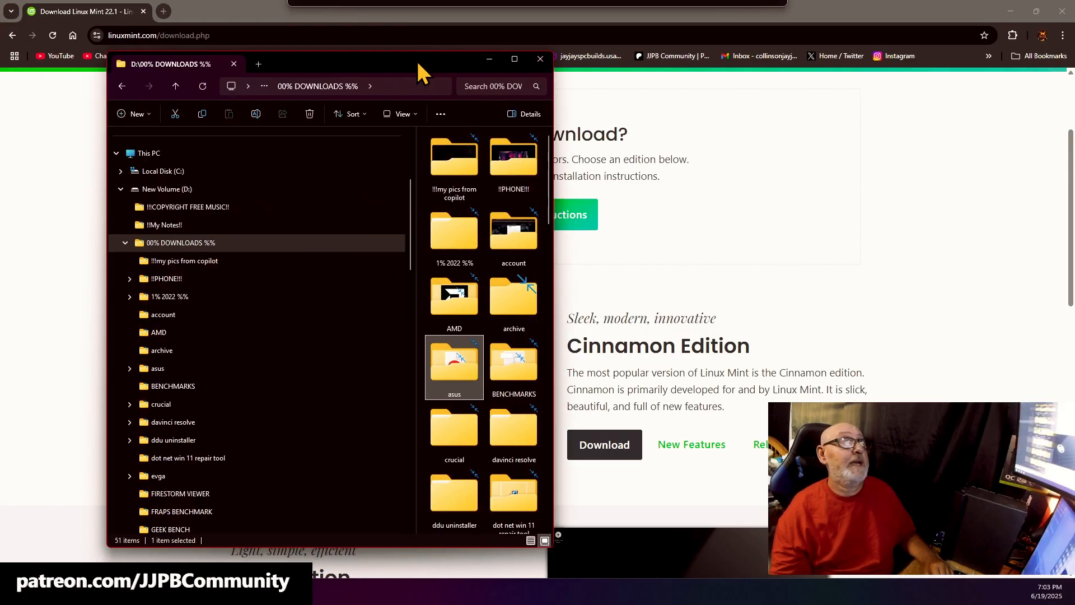
Maximize the downloads folder window and select the linuxmint-22.1-cinnamon-64bit disc image.
left_click_drag(415, 59, 775, 19)
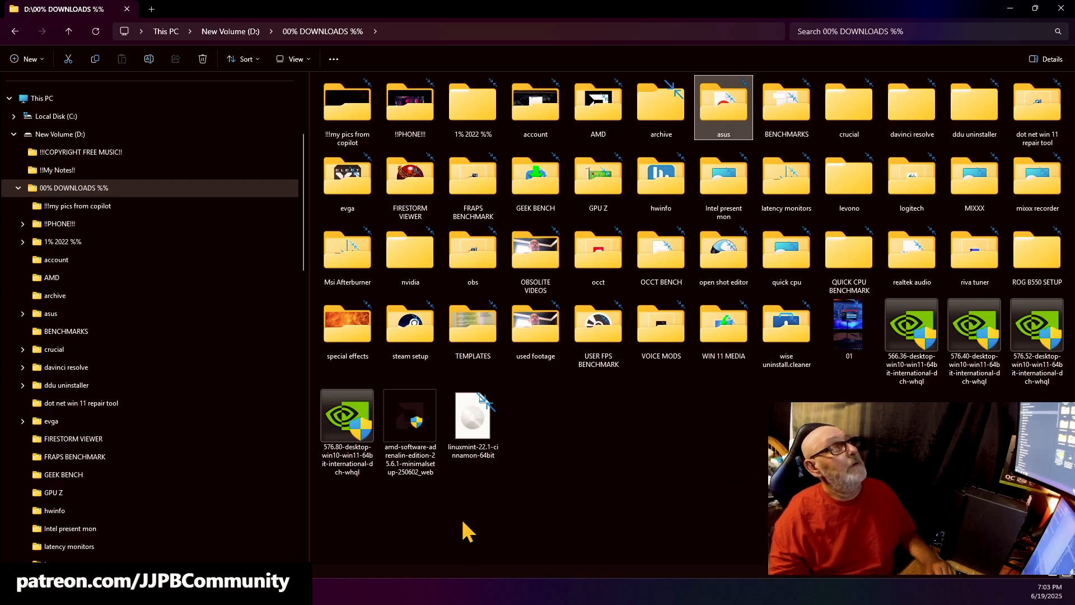
left_click(475, 465)
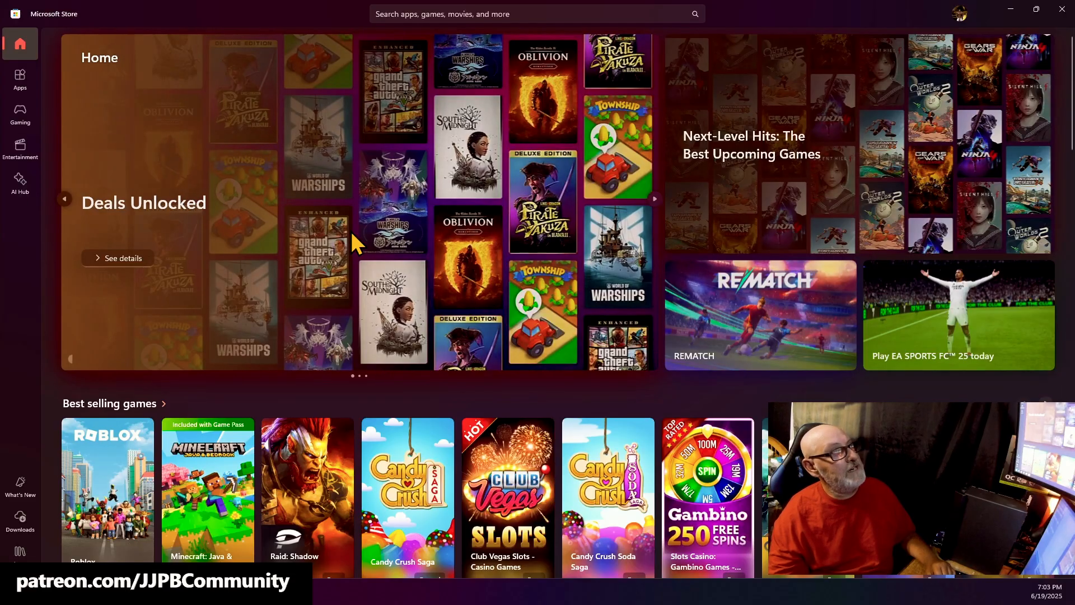
Search the Microsoft Store for rufus, check the Rufus listing, and close the store.
left_click(518, 13)
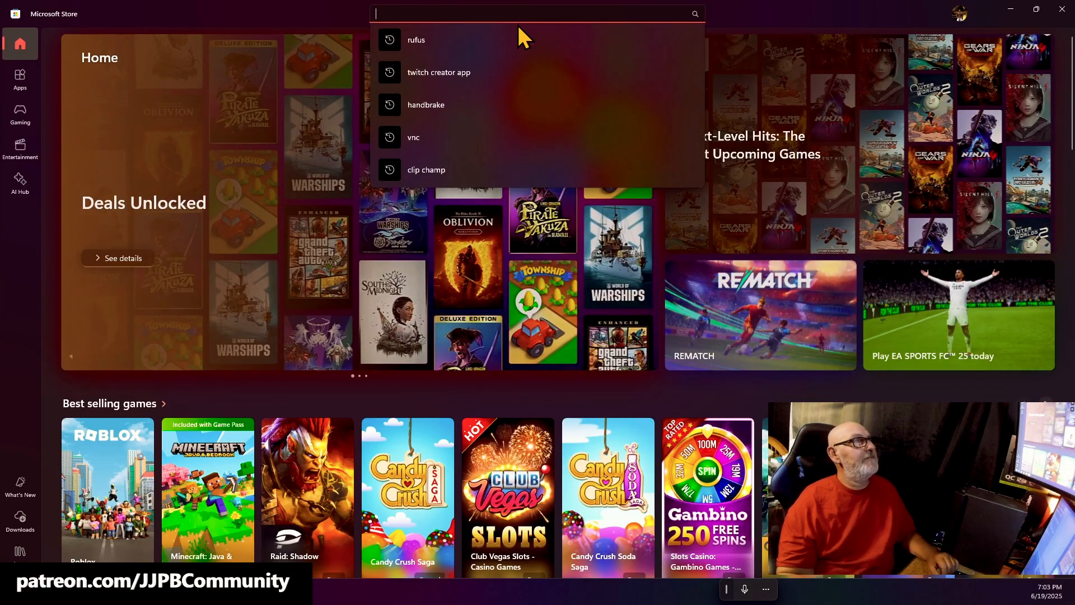
left_click(424, 42)
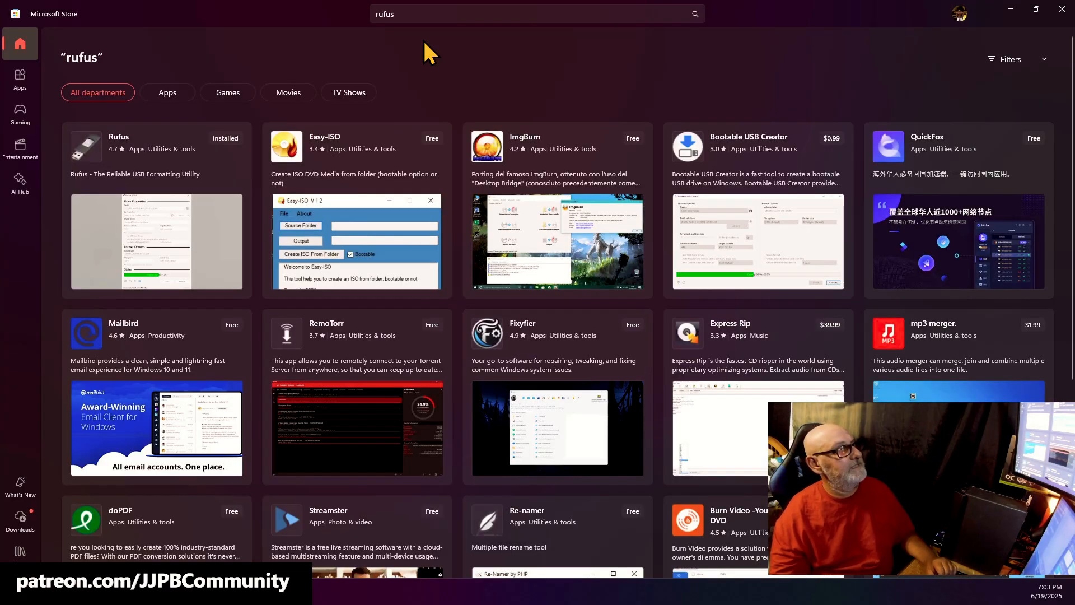
mouse_move(187, 223)
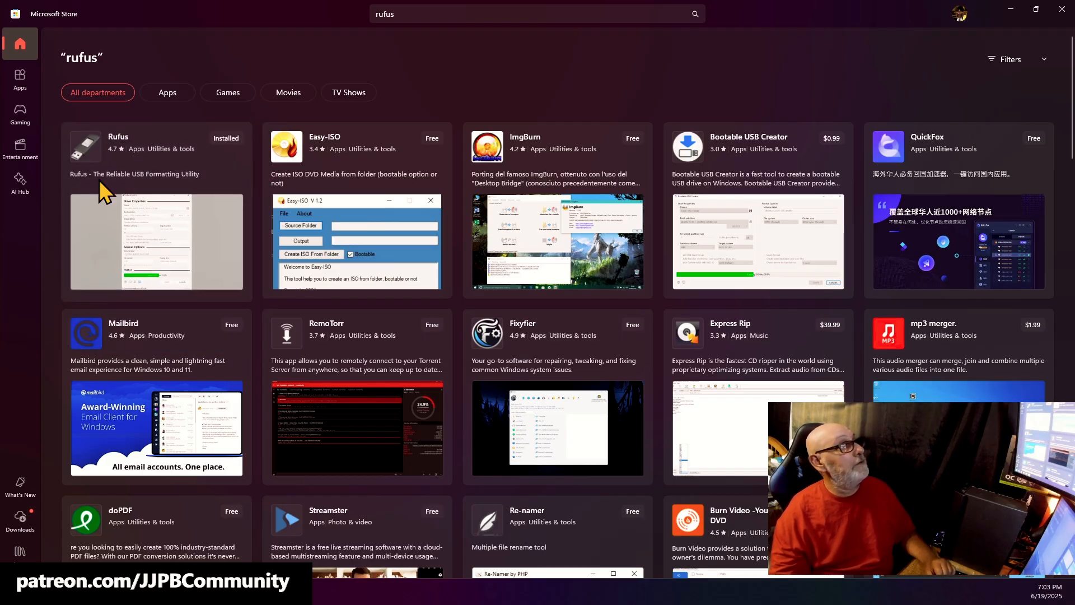
left_click(1061, 11)
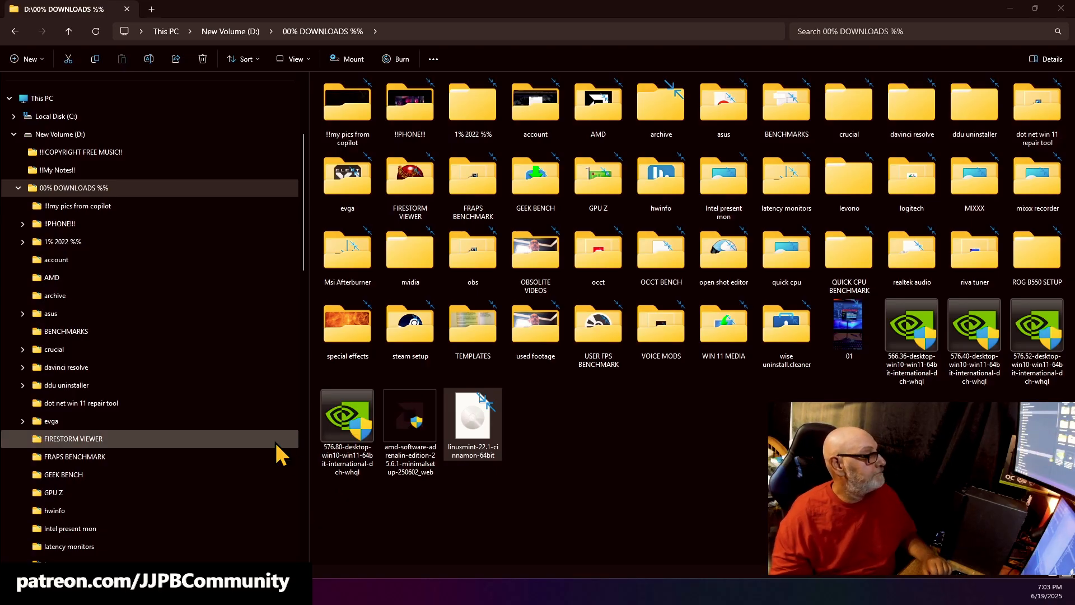
Launch the recently added Rufus app and bring its window in front of the downloads folder.
left_click(22, 591)
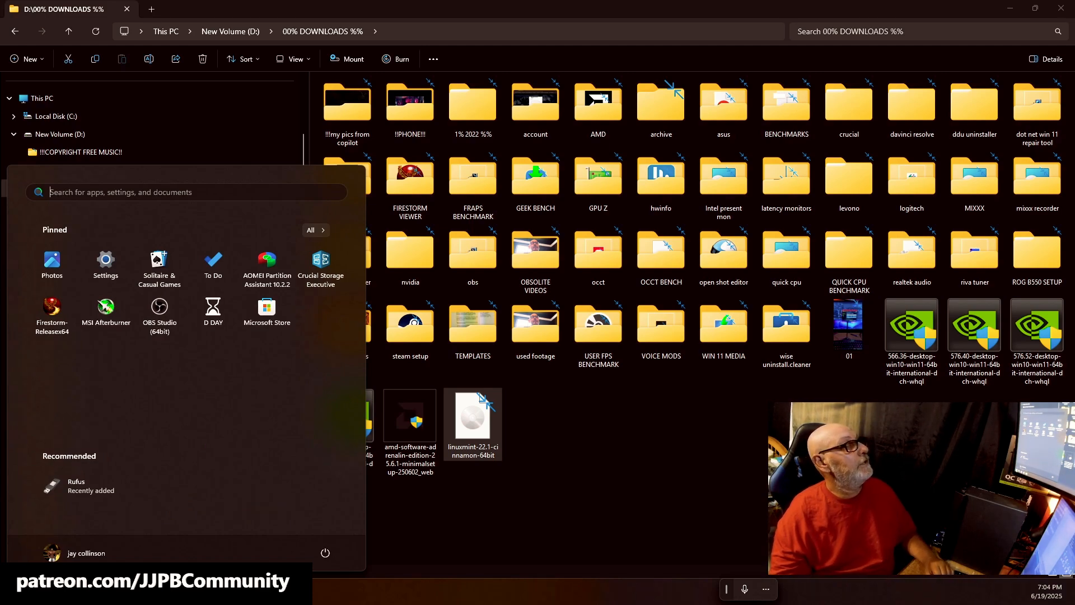
left_click(90, 486)
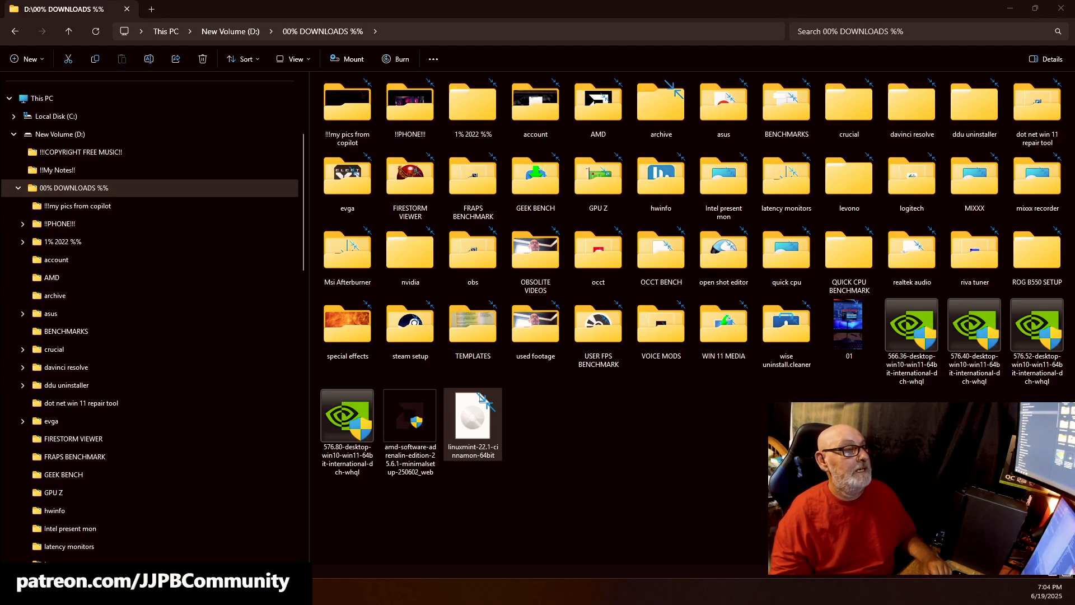
left_click_drag(0, 281, 521, 197)
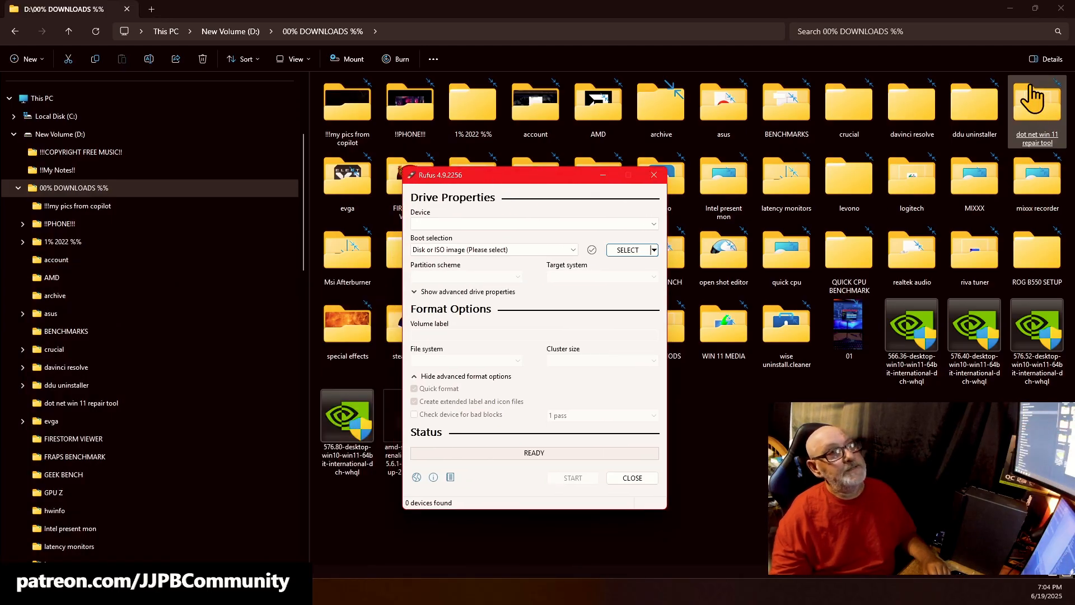
Minimize the downloads folder and browser windows and reposition the Rufus window on the cleared desktop.
left_click(1009, 9)
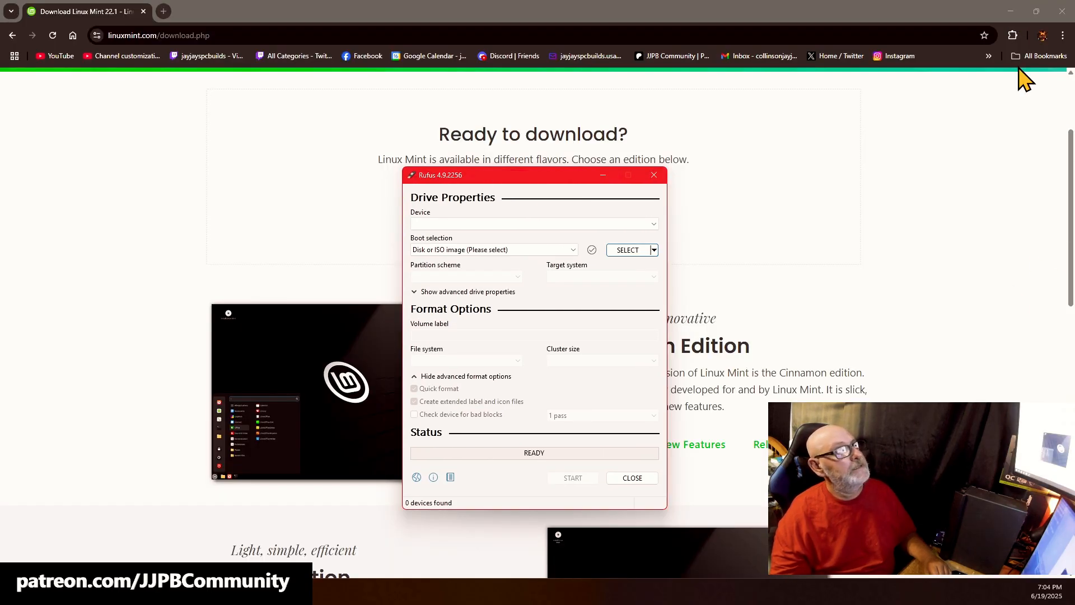
left_click(1014, 21)
left_click(1009, 11)
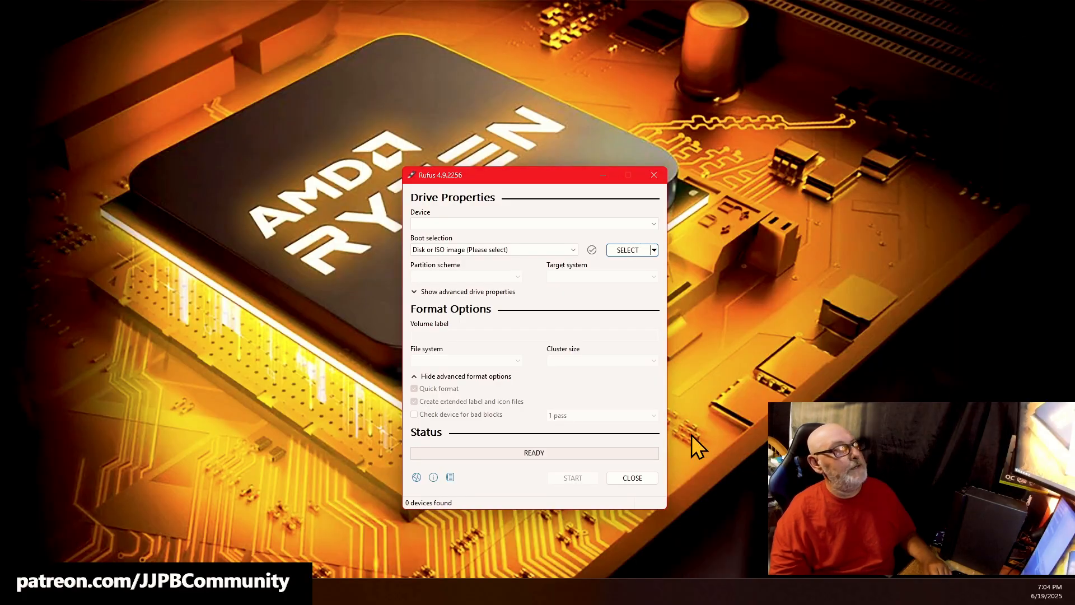
left_click_drag(527, 177, 219, 132)
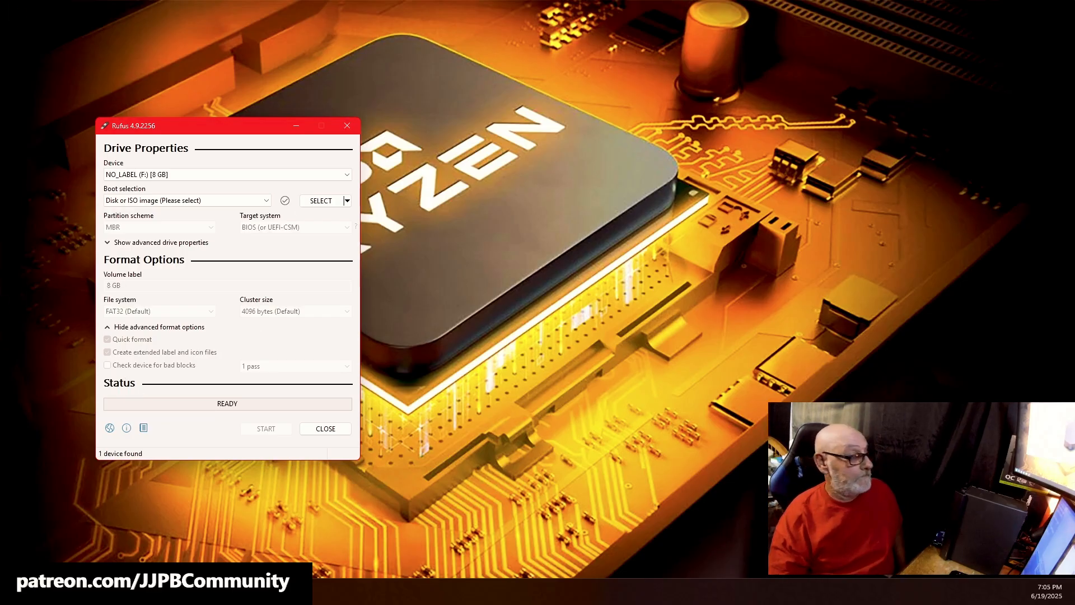
Open Windows Disk Management and maximize it on the main screen.
right_click(16, 591)
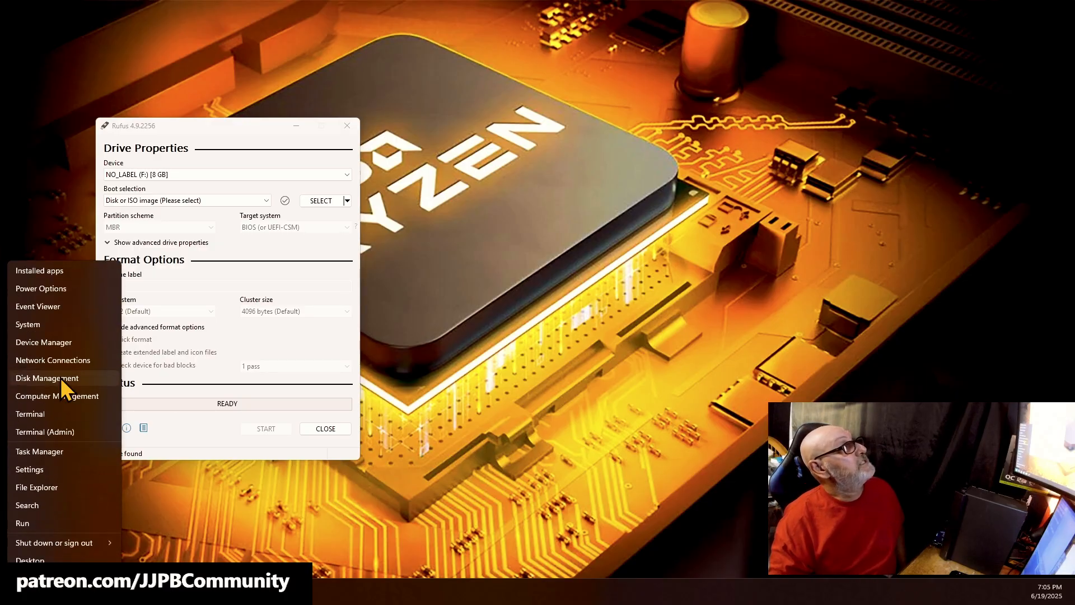
left_click(60, 377)
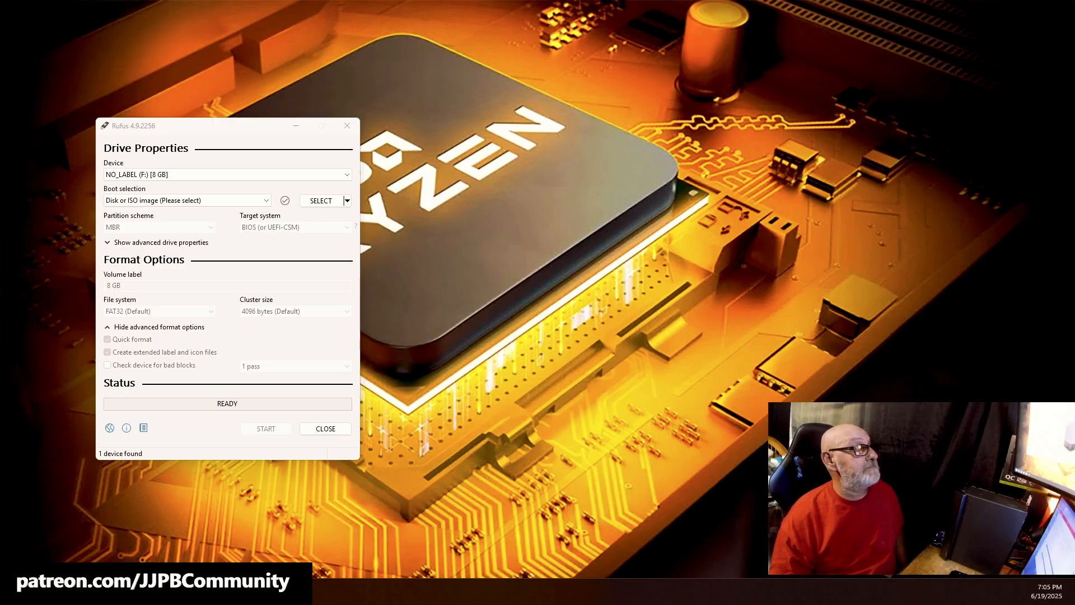
left_click_drag(232, 240, 468, 1)
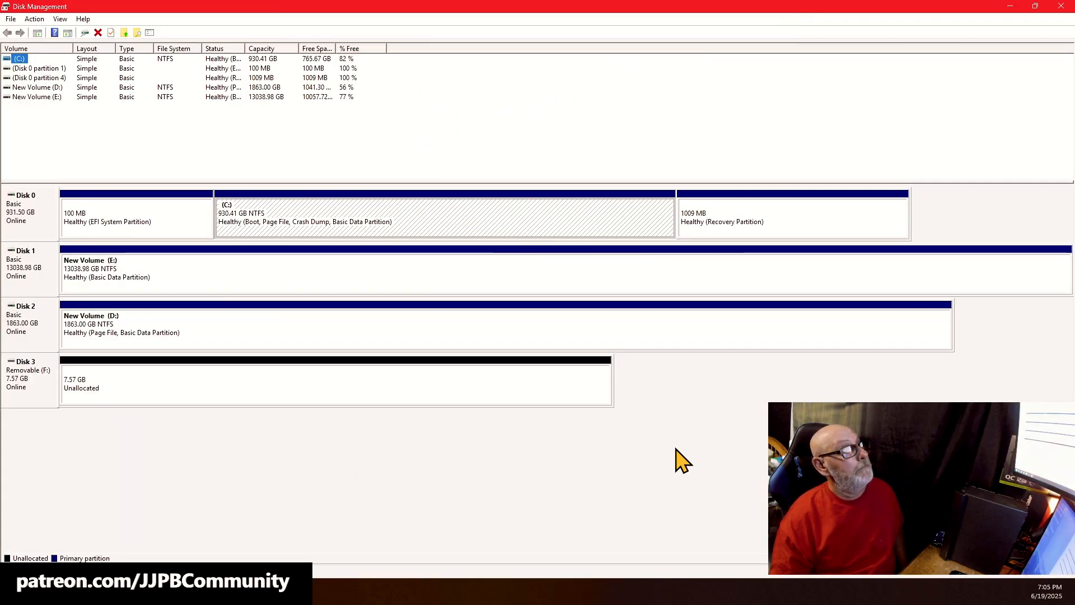
Start a new simple volume in Disk 3's unallocated space, using the full 7749 MB and drive letter G.
right_click(135, 389)
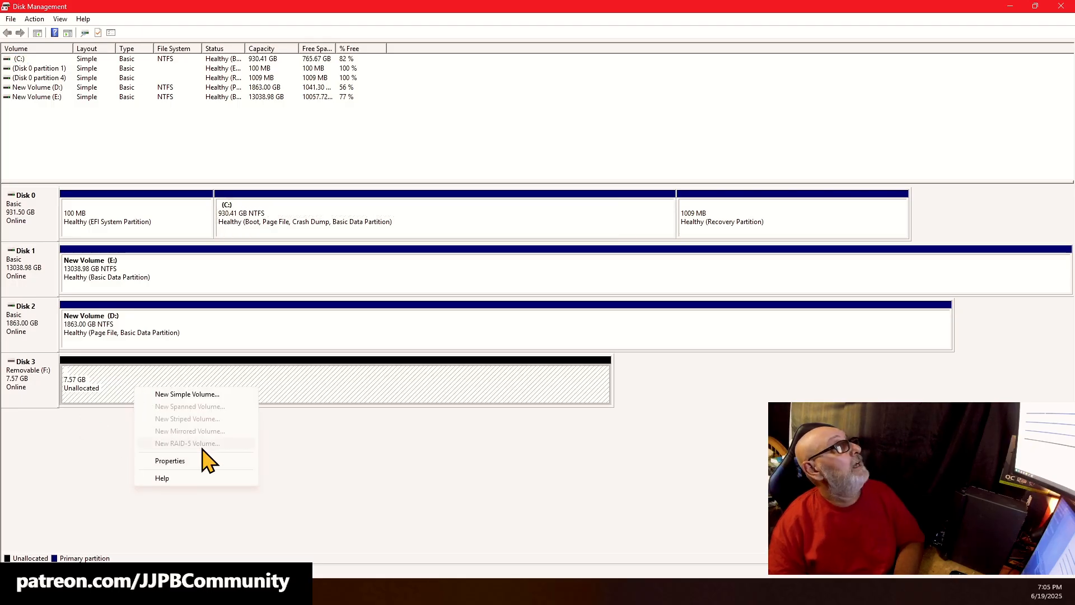
left_click(197, 394)
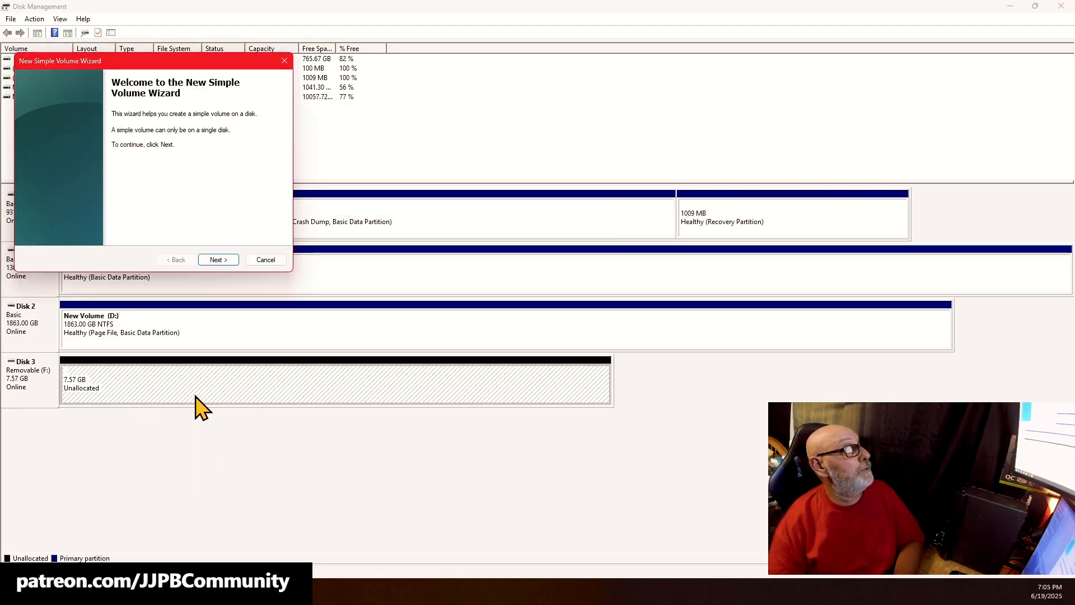
left_click(219, 260)
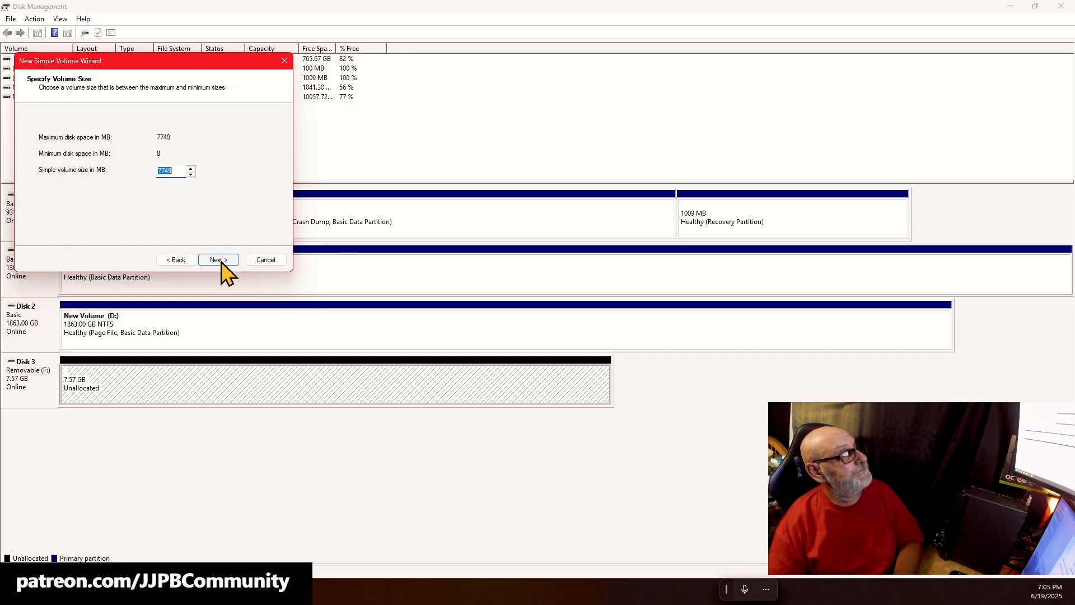
left_click(219, 261)
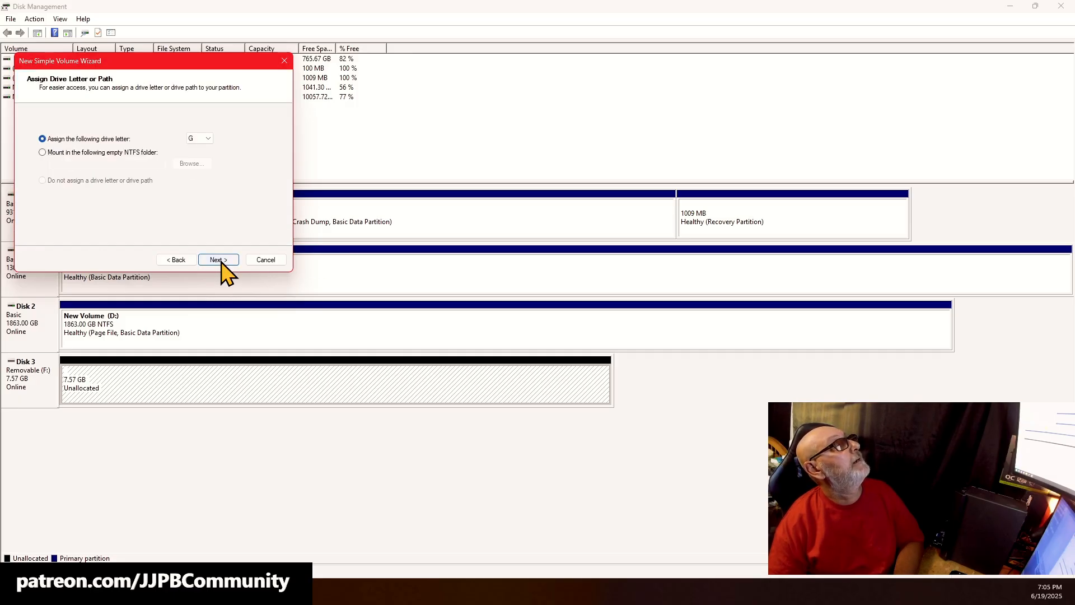
left_click(219, 260)
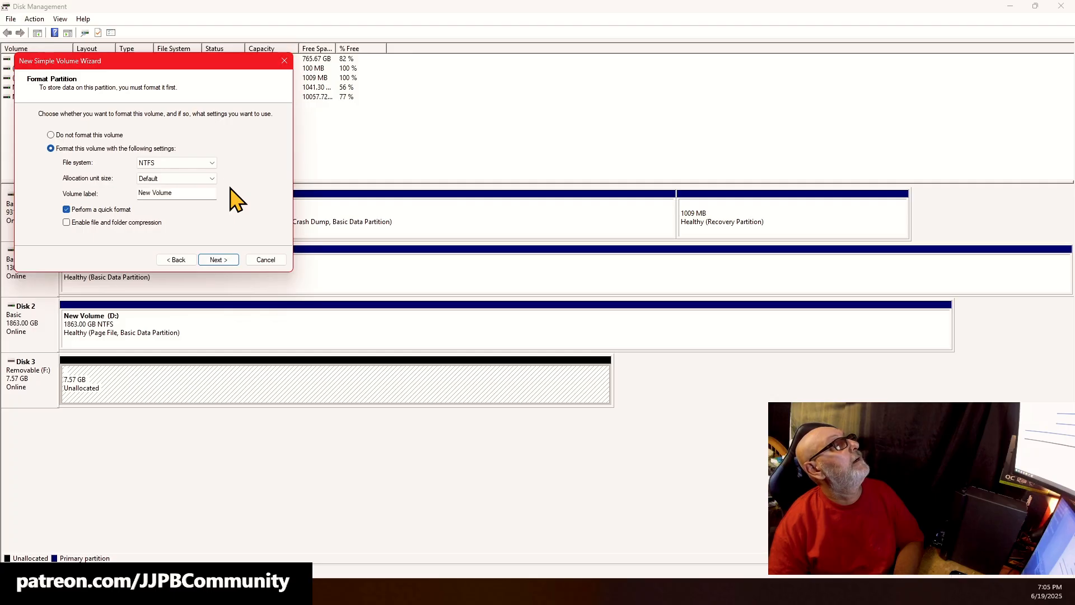
Quick-format the new volume as FAT32 with the default allocation unit size, finish the wizard, and close Disk Management.
left_click(212, 163)
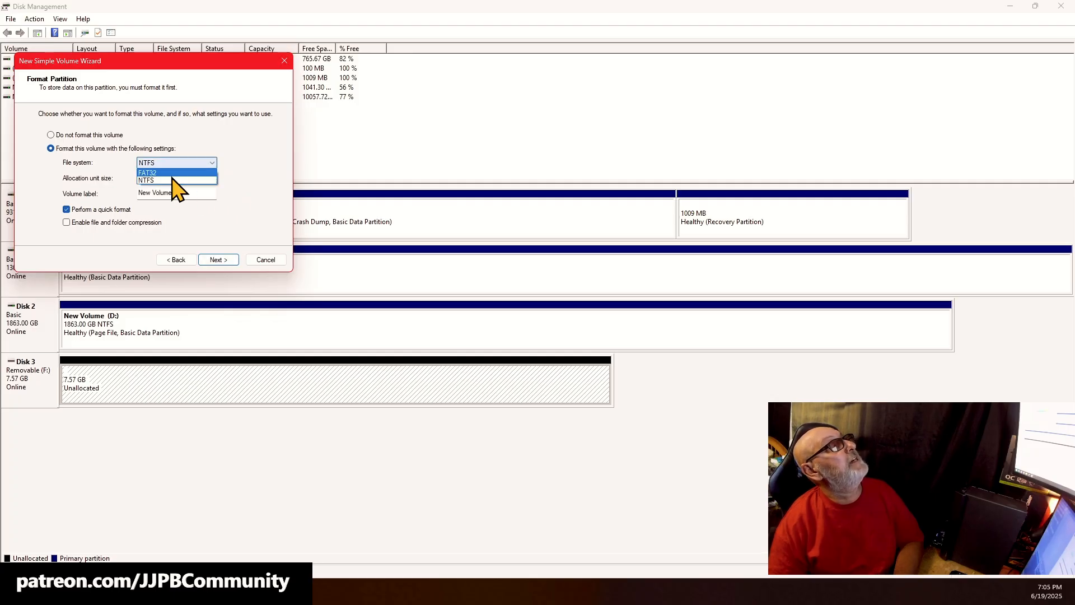
left_click(171, 172)
left_click(214, 177)
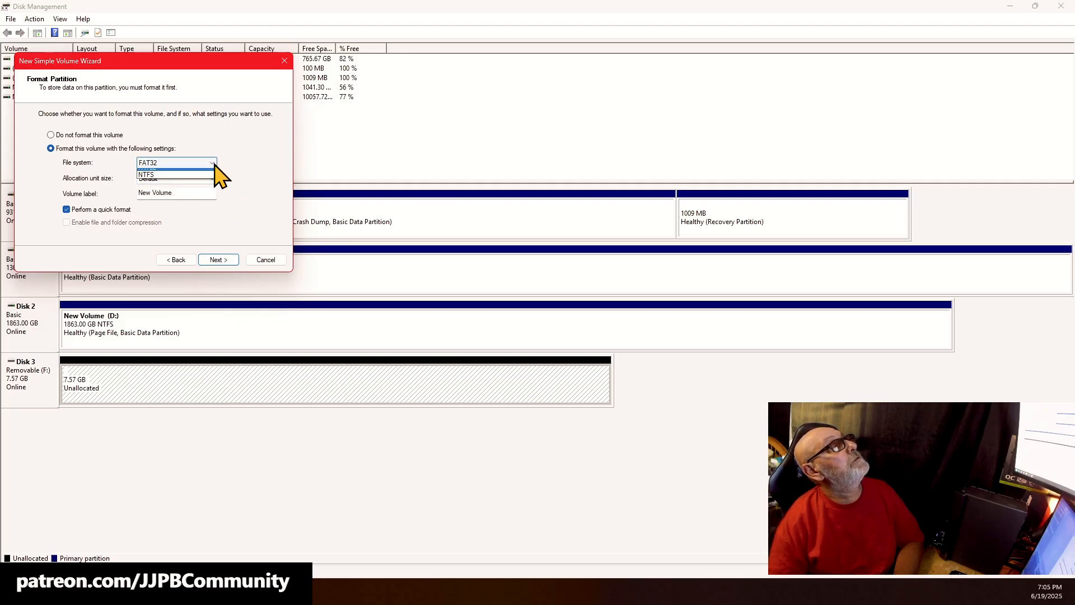
left_click(170, 178)
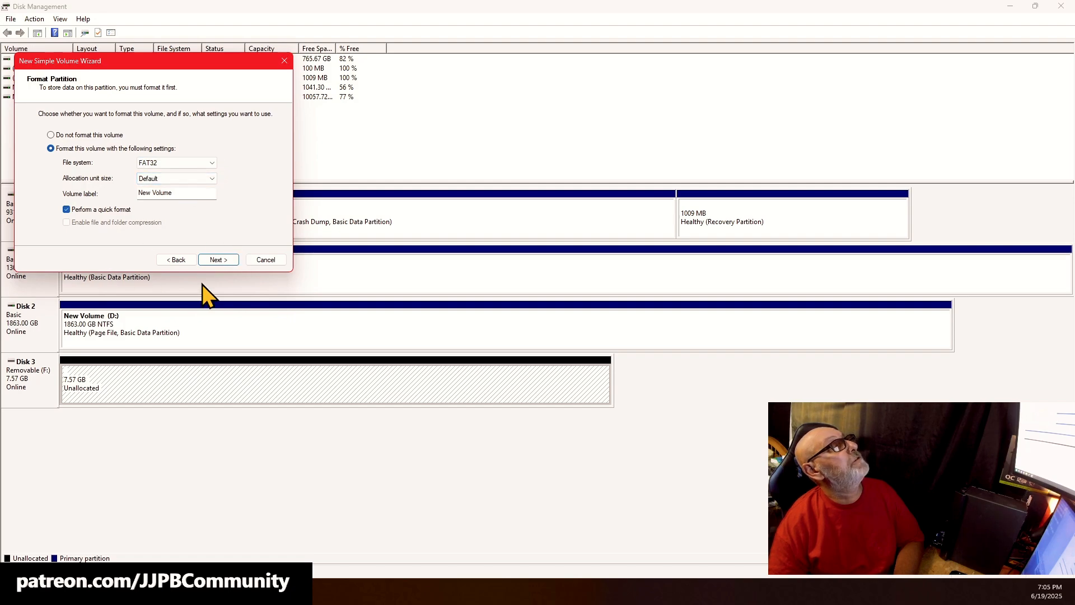
left_click(218, 259)
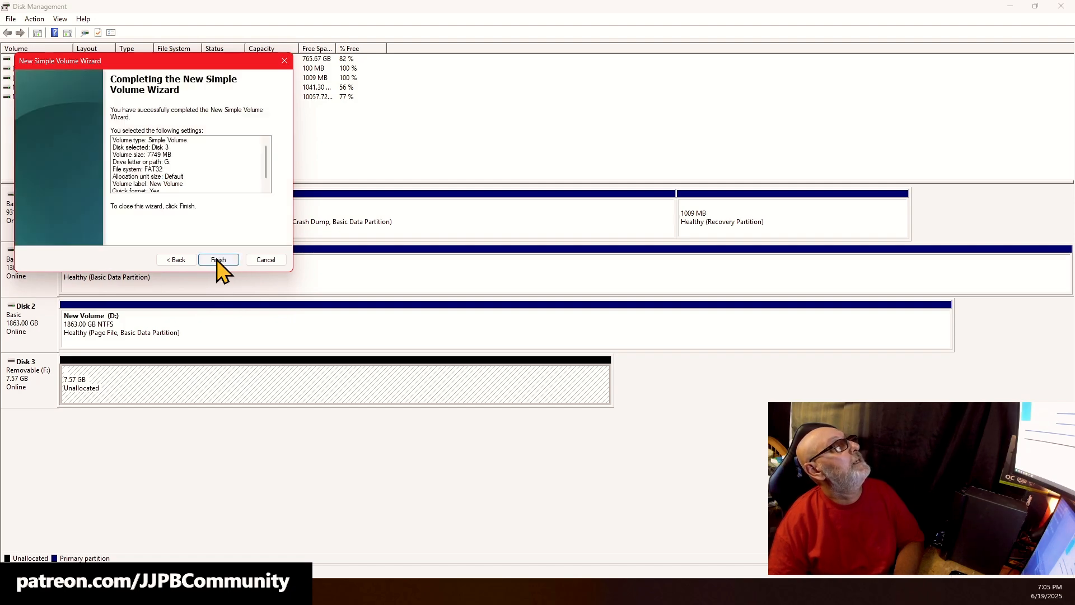
left_click(218, 259)
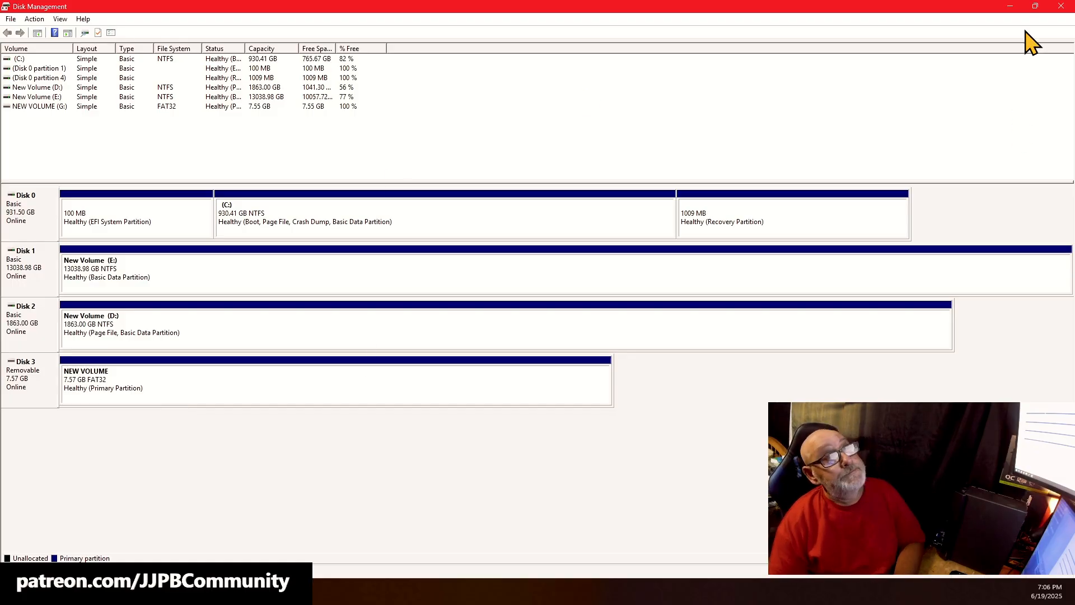
left_click(1061, 7)
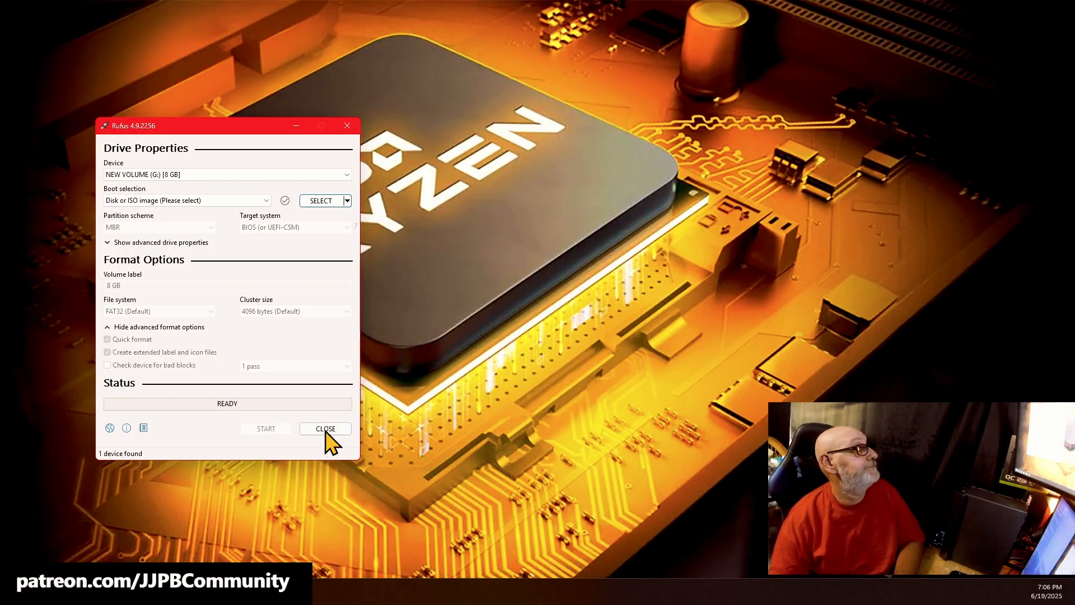
Reposition the Rufus window and load linuxmint-22.1-cinnamon-64bit.iso from the downloads folder as the boot image.
left_click_drag(322, 194, 331, 96)
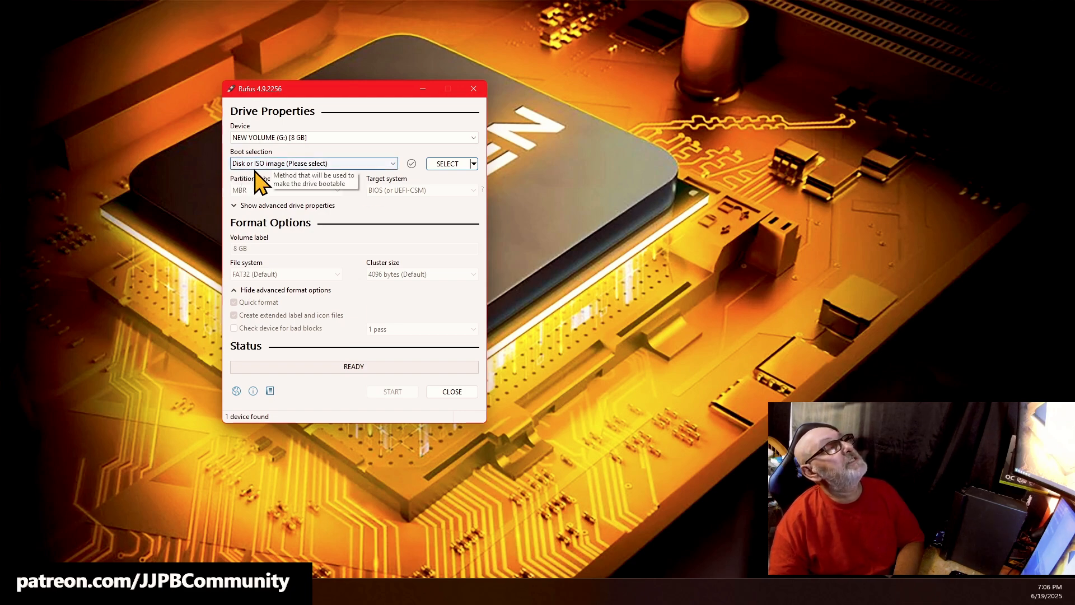
left_click(447, 164)
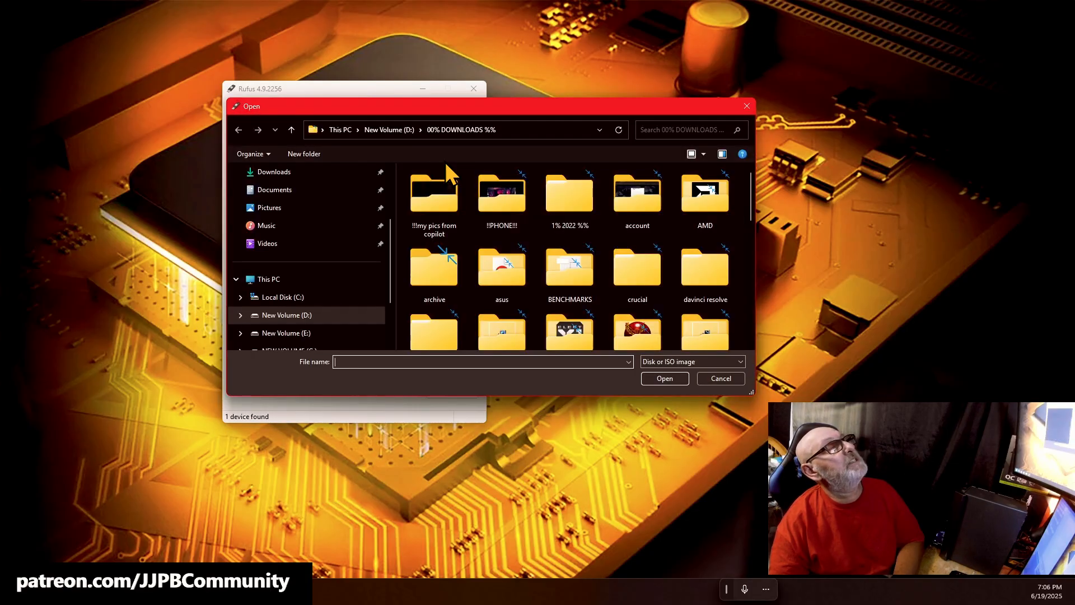
scroll(518, 240, "down", 5)
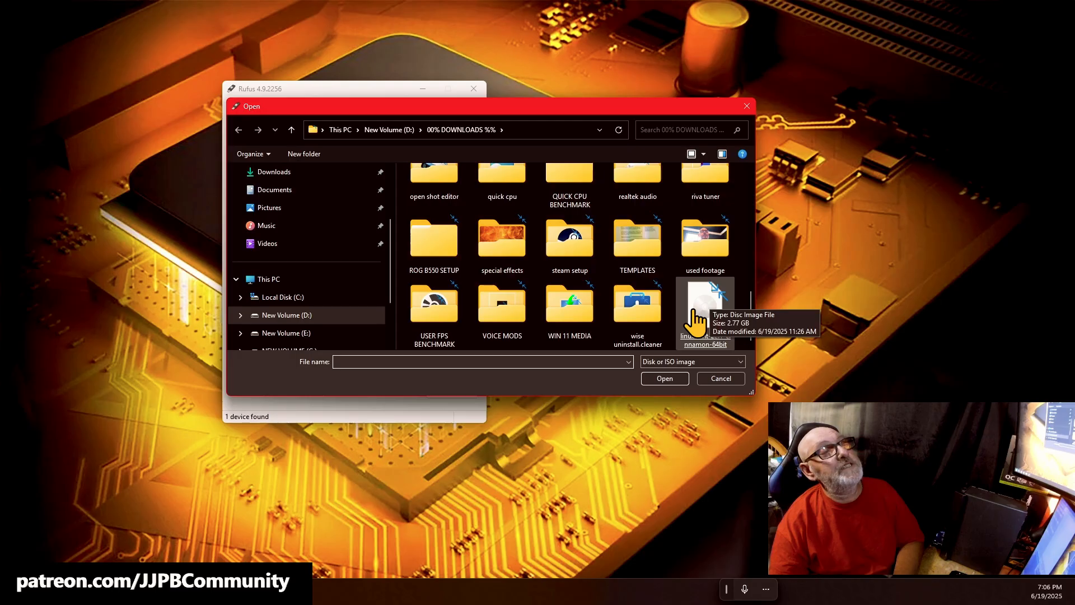
double_click(704, 307)
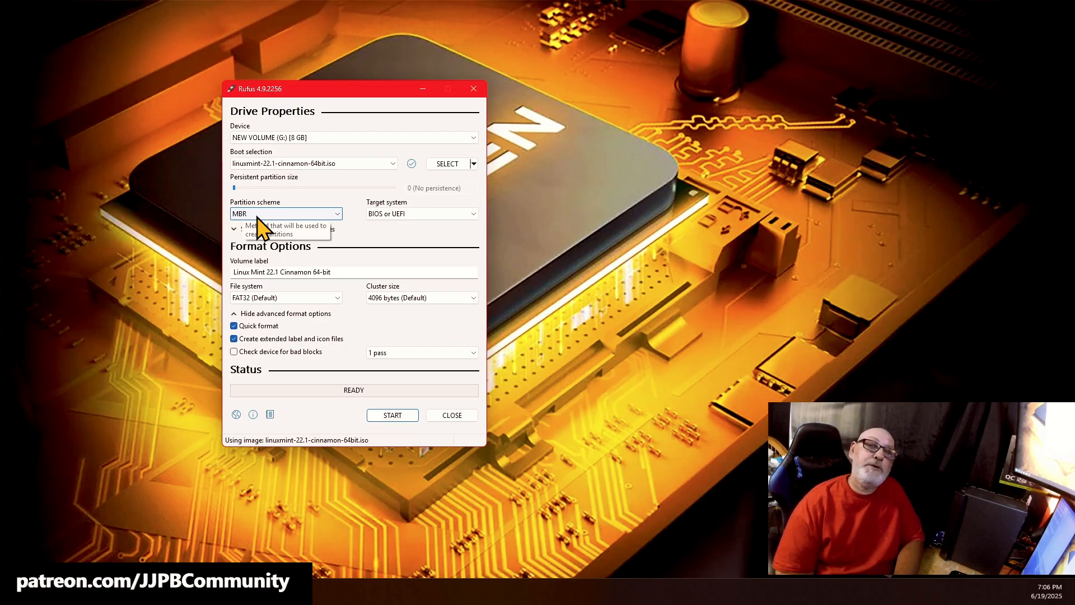
Try the GPT partition scheme for the USB drive and return the scheme to MBR.
left_click(288, 212)
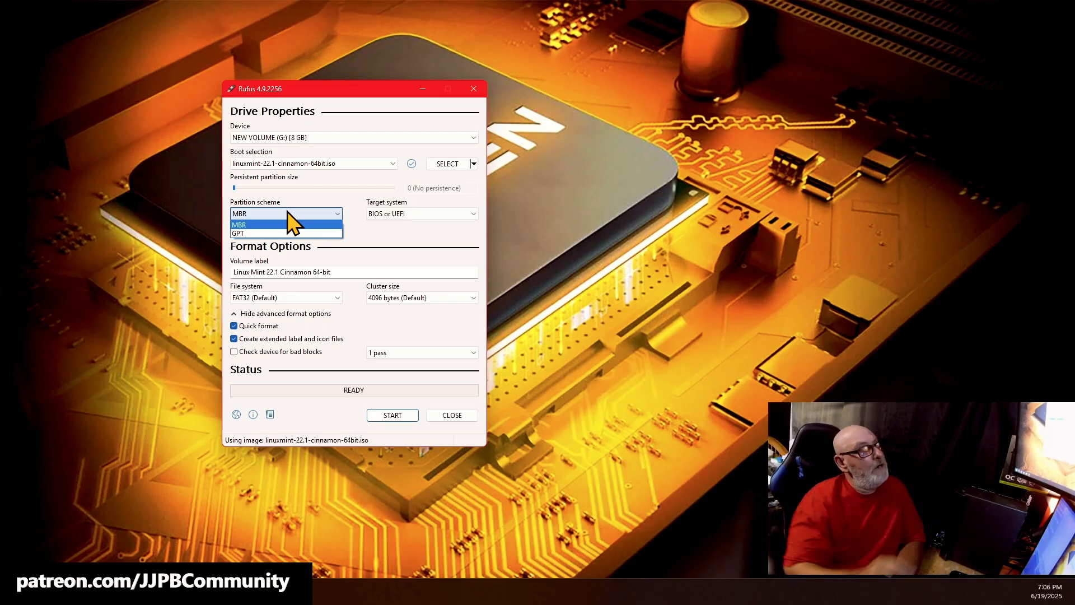
left_click(251, 233)
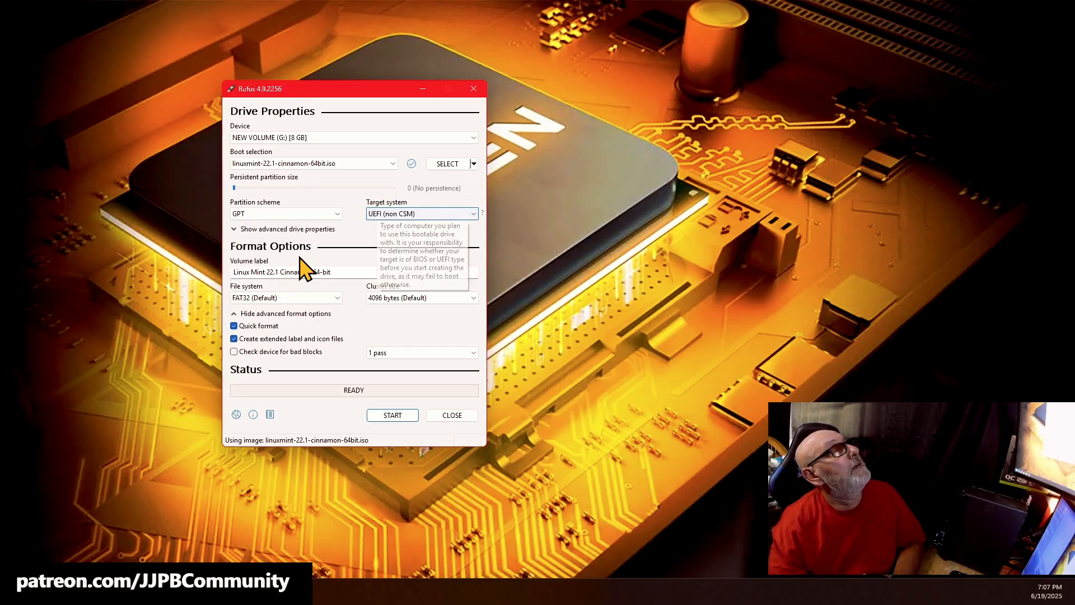
left_click(337, 213)
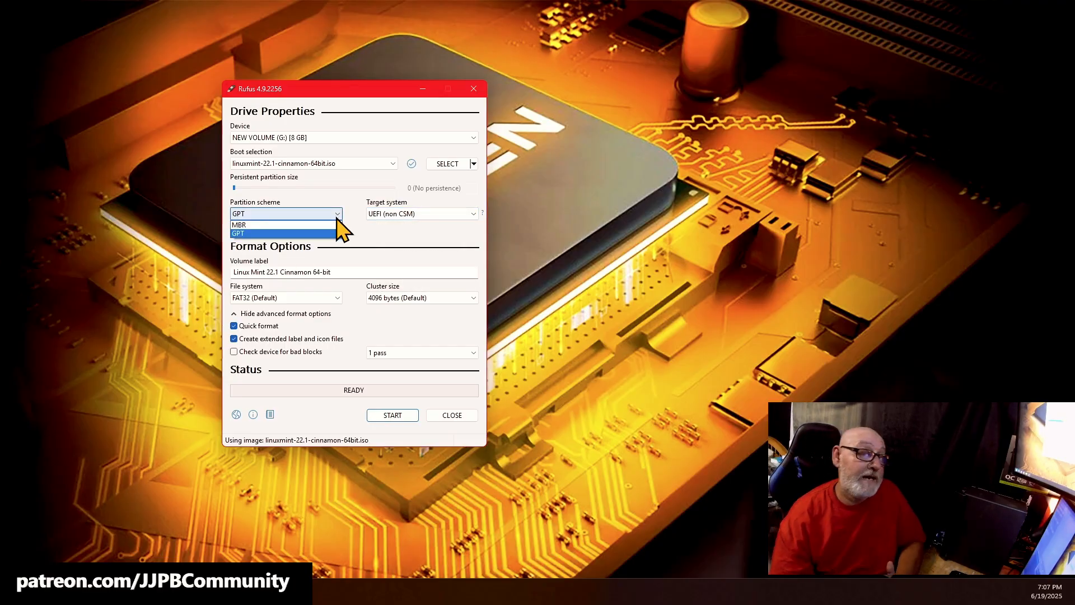
left_click(254, 225)
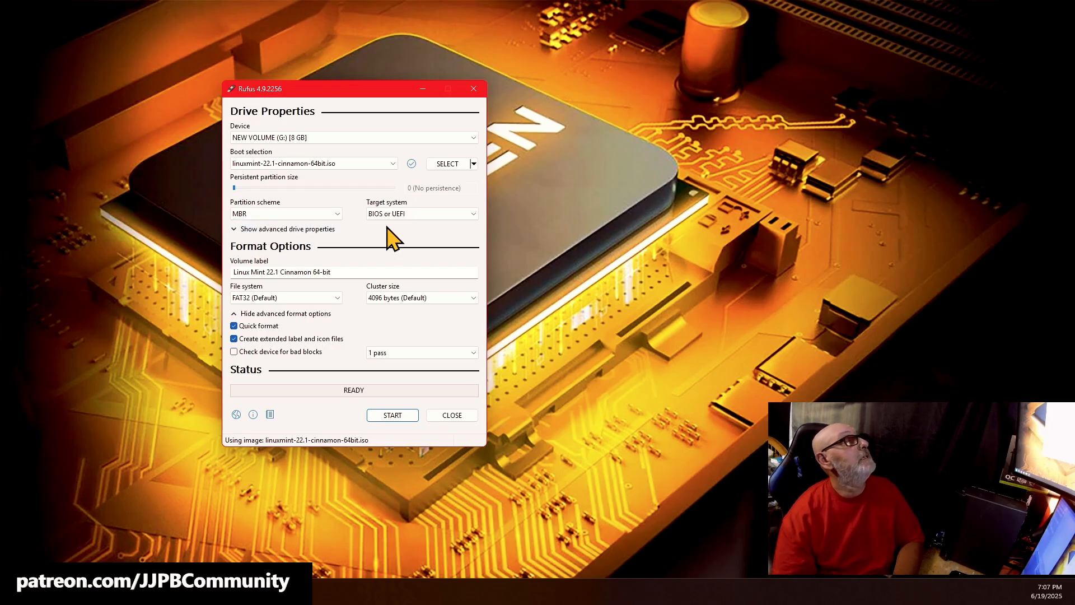
Start writing the USB drive in the recommended ISO Image mode, allowing the format despite the drive being in use and accepting the data erasure.
left_click(396, 417)
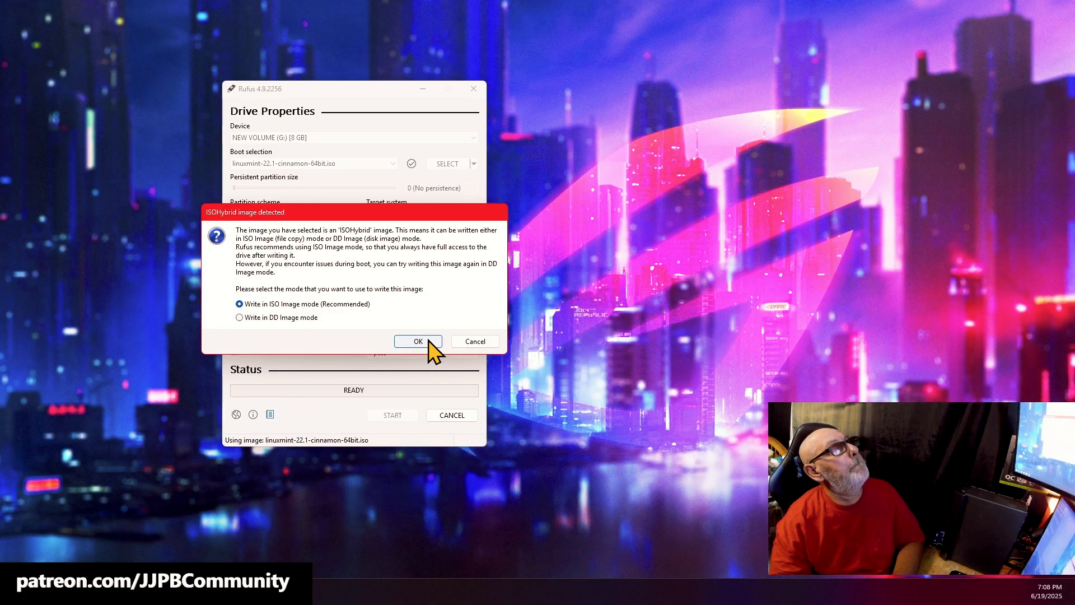
left_click(428, 342)
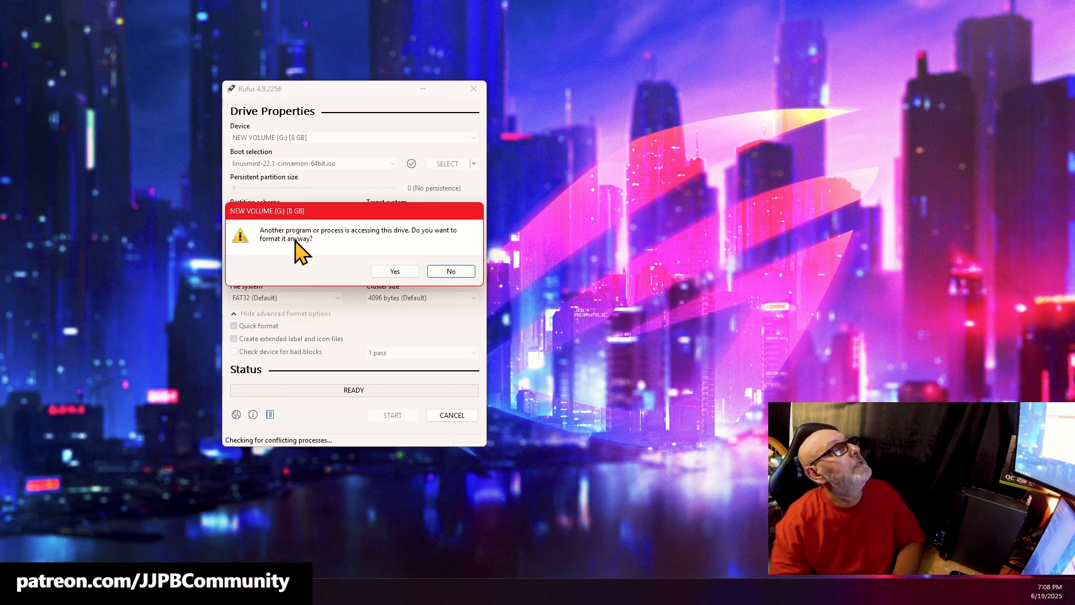
left_click(409, 274)
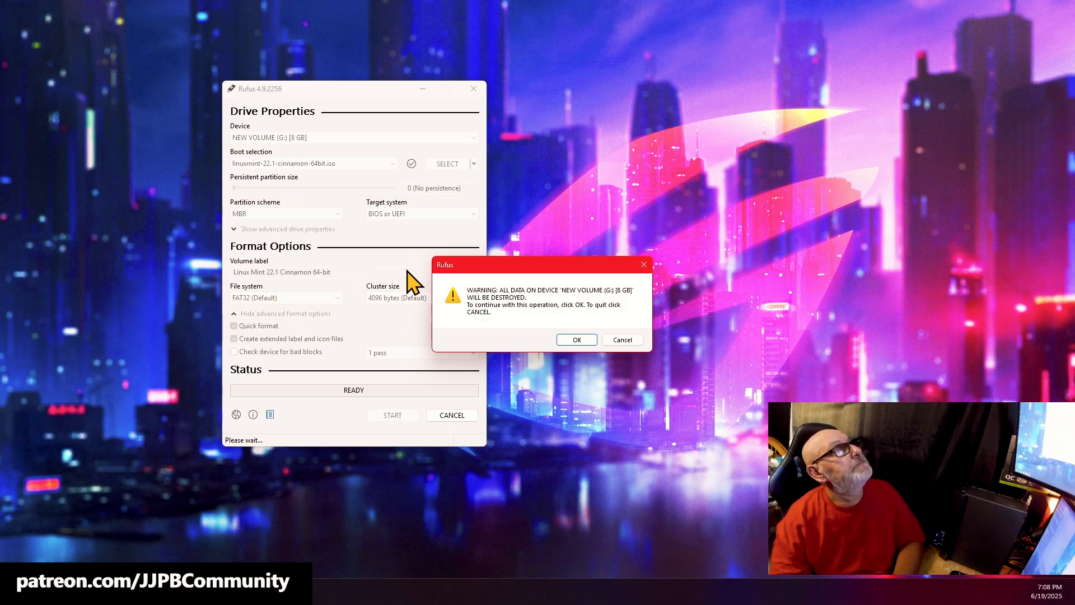
left_click(583, 339)
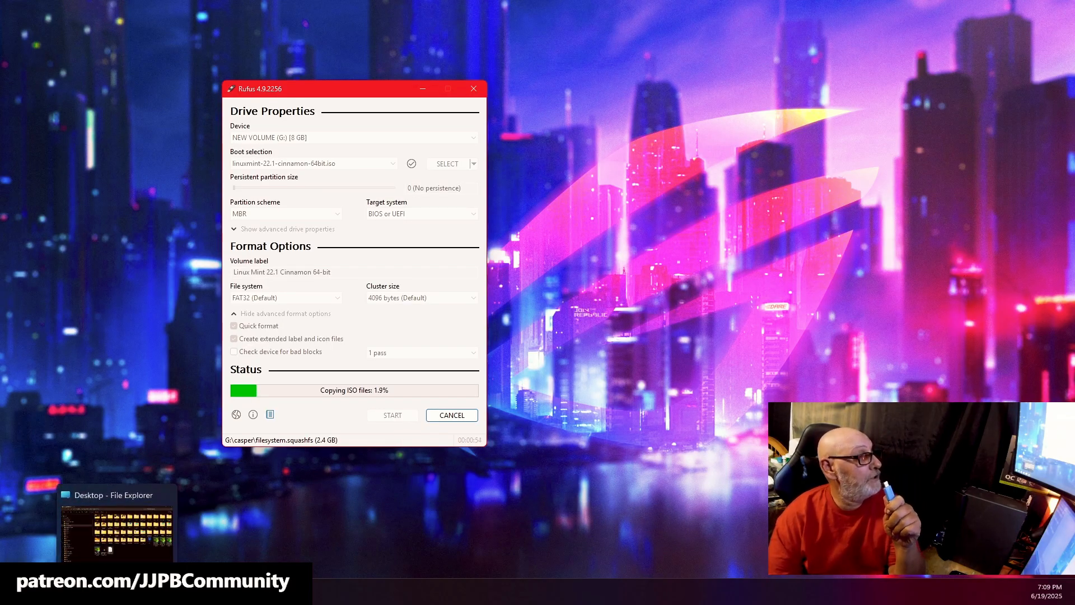
Check the LINUX MINT (G:) drive and its available actions in File Explorer, dismiss them, and return to Rufus.
left_click(117, 591)
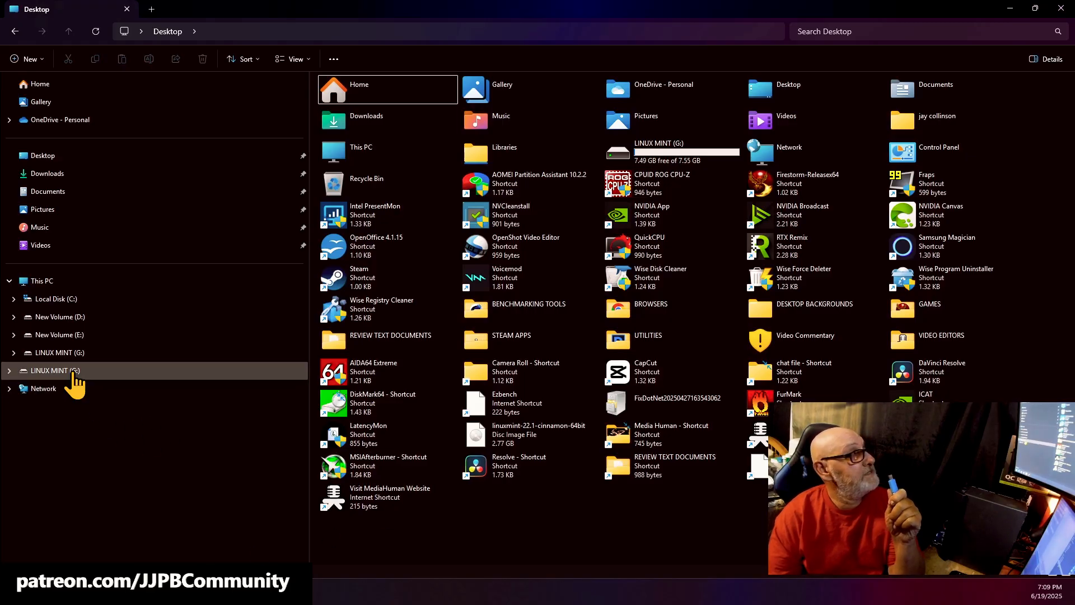
right_click(75, 358)
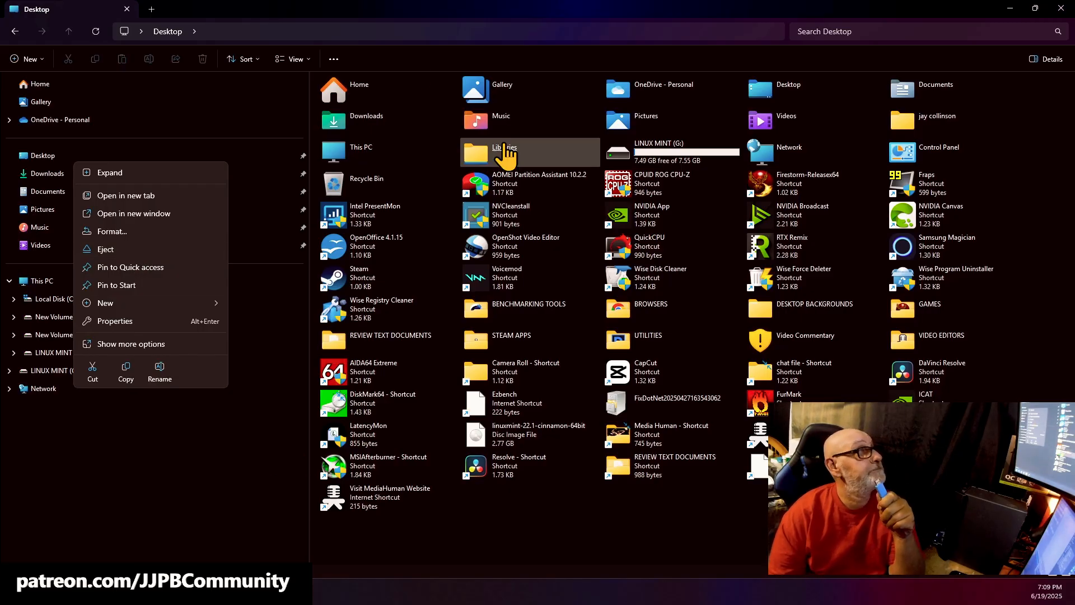
left_click(392, 19)
left_click(683, 192)
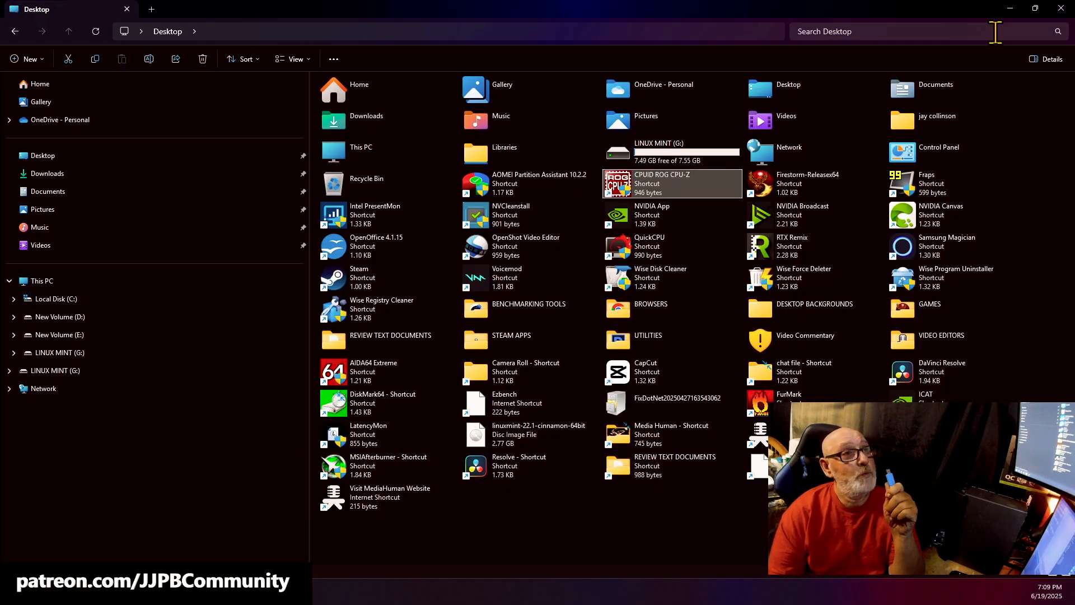
left_click(1011, 10)
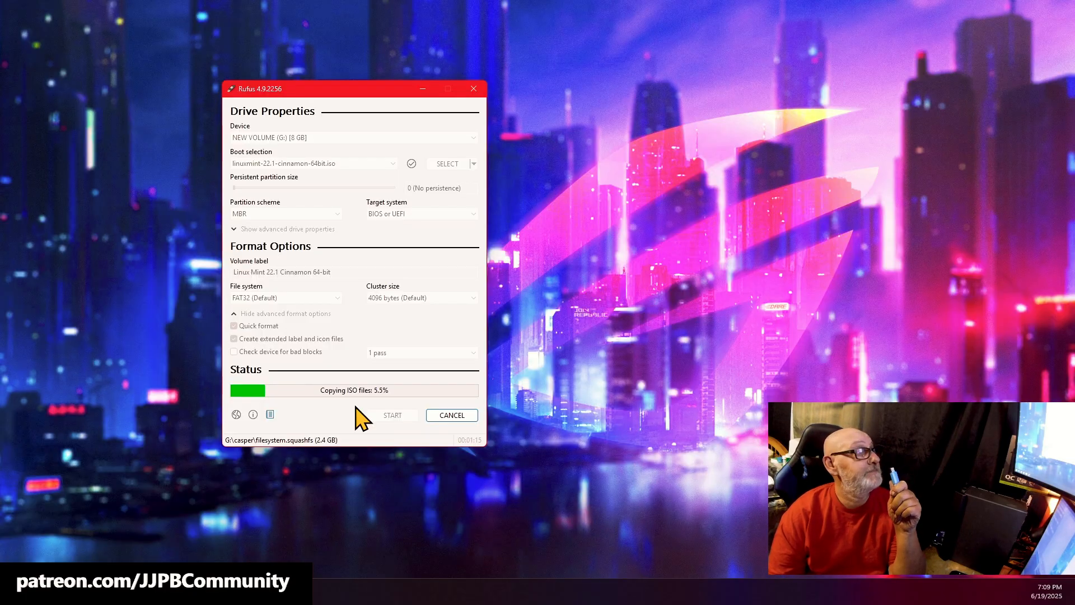